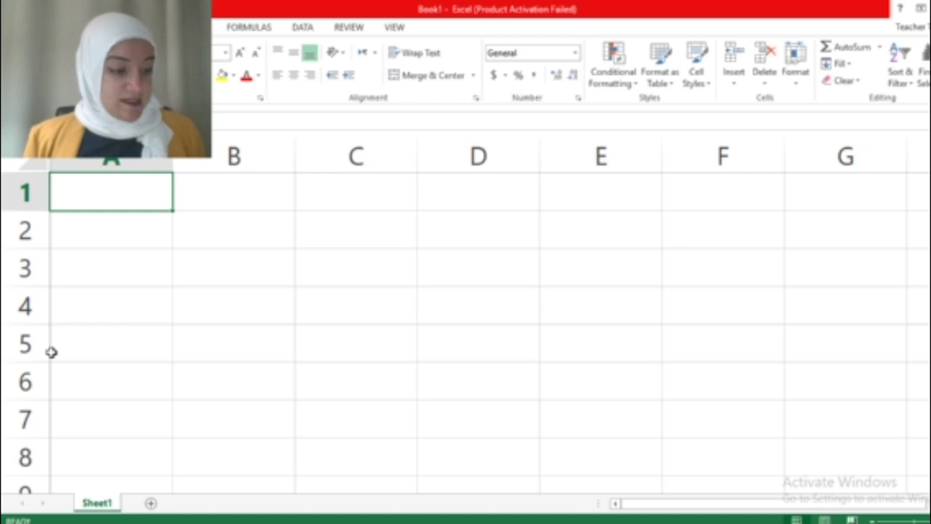
# Enter the number 23 in cell C3.
pyautogui.click(331, 280)
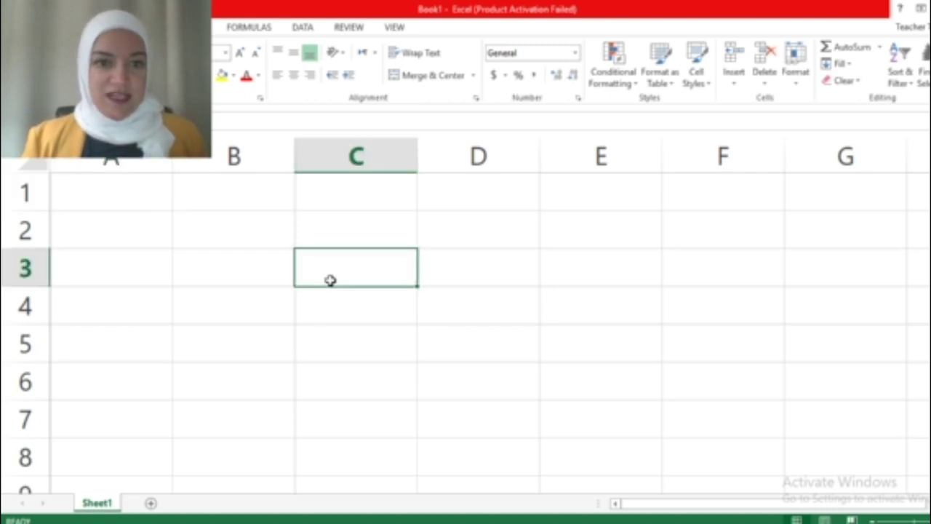
pyautogui.click(369, 310)
pyautogui.click(499, 264)
pyautogui.click(496, 304)
pyautogui.click(563, 274)
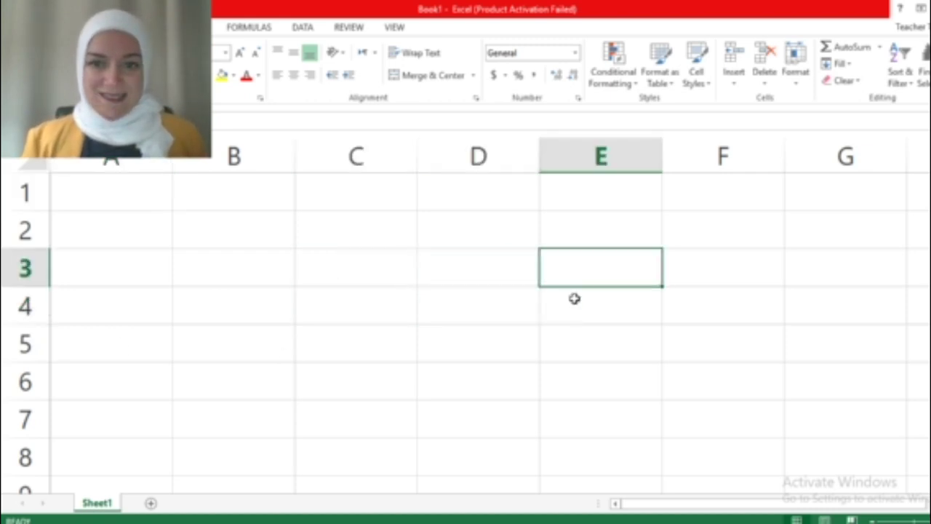
pyautogui.click(575, 298)
pyautogui.click(501, 266)
pyautogui.click(327, 267)
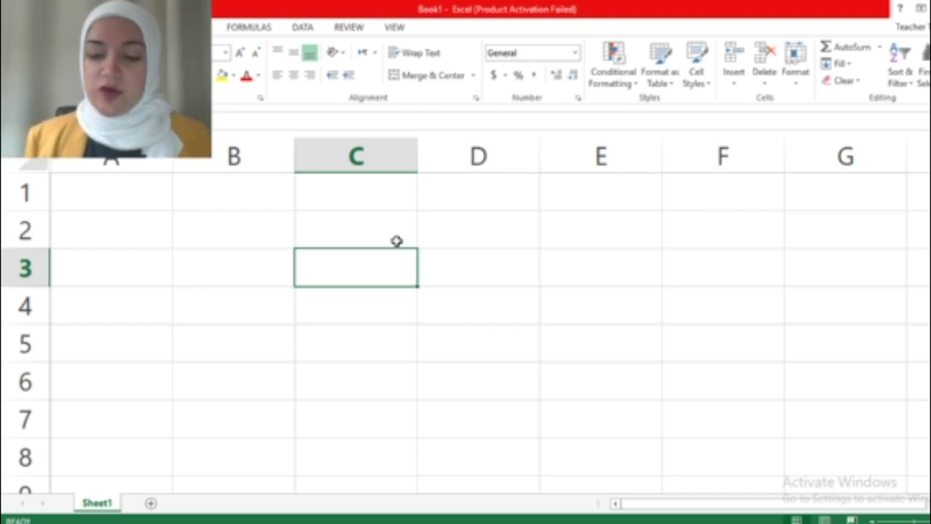
pyautogui.write('23')
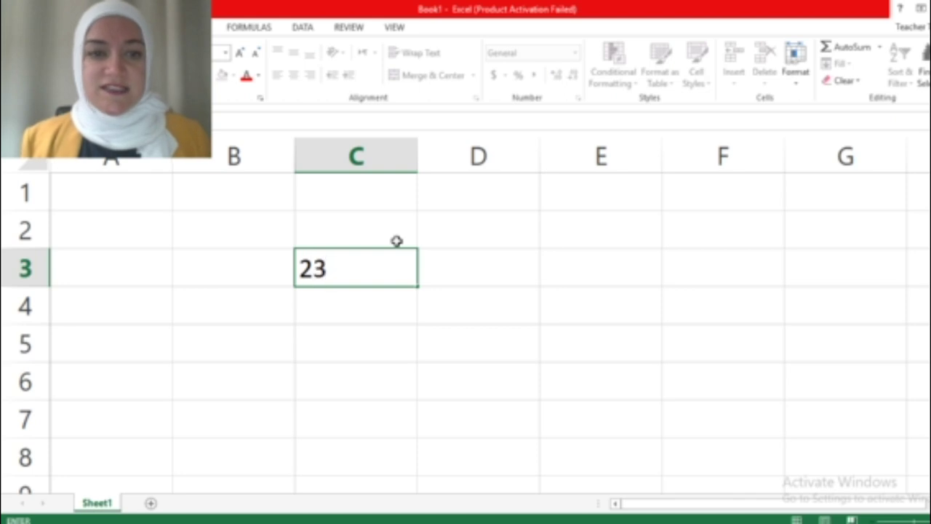
pyautogui.press('Return')
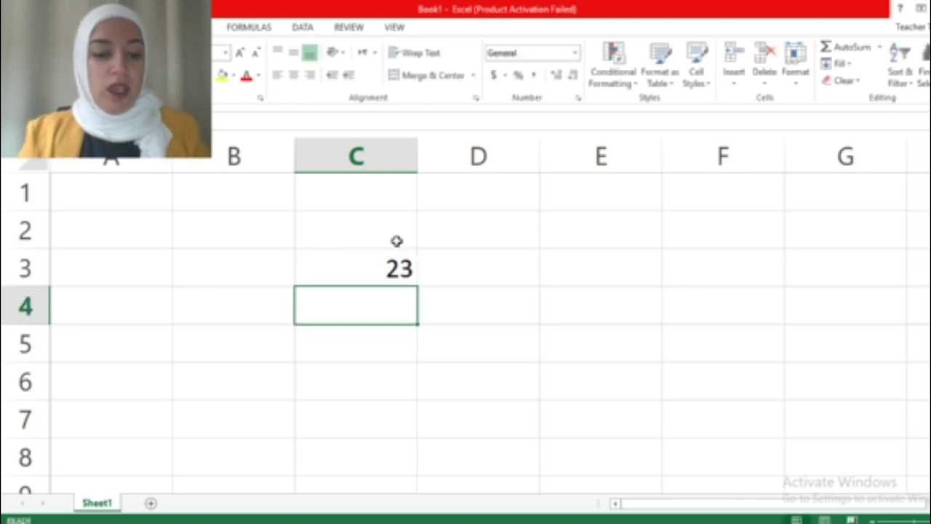
# Enter the word 'cost' in cell C4, then reselect C4 and C3.
pyautogui.write('cost')
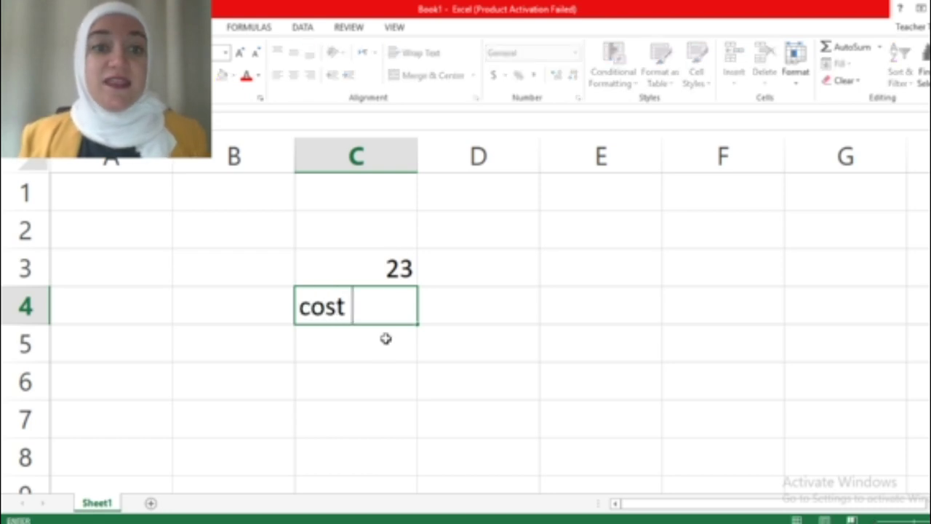
pyautogui.press('Return')
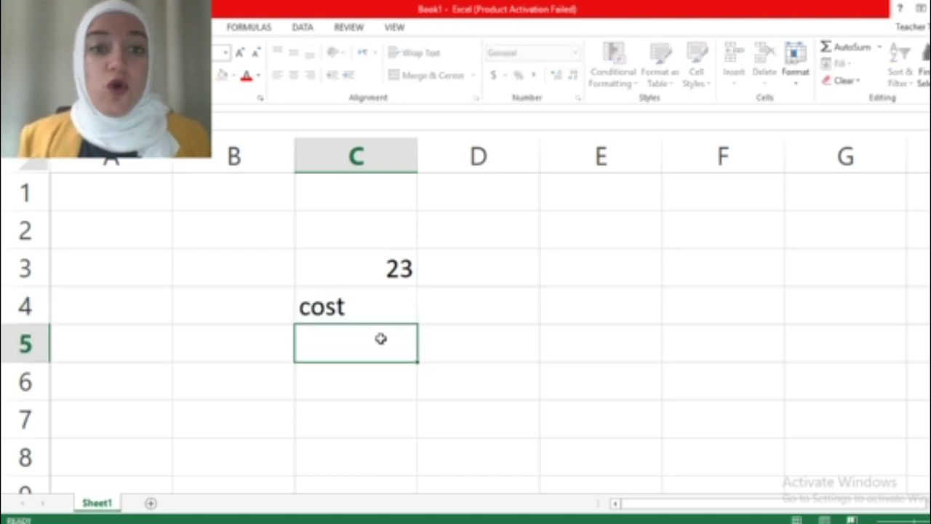
pyautogui.click(374, 310)
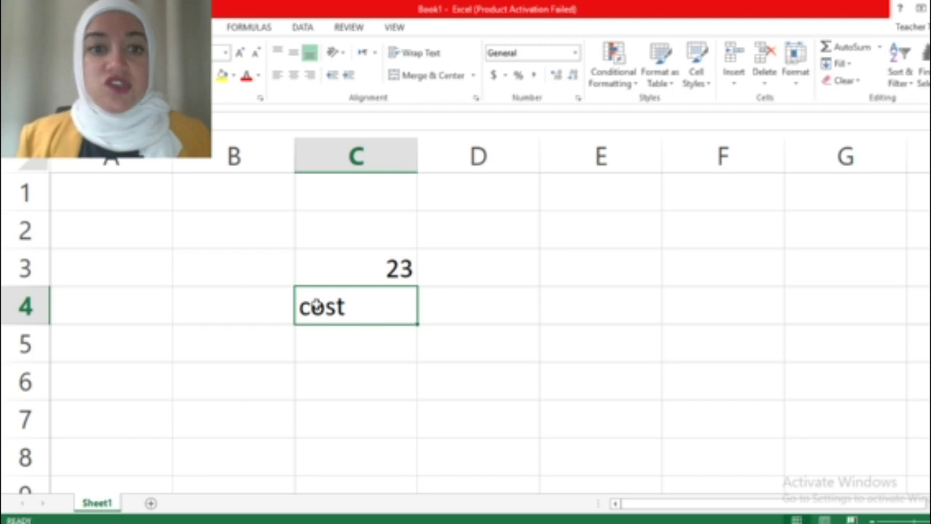
pyautogui.doubleClick(365, 304)
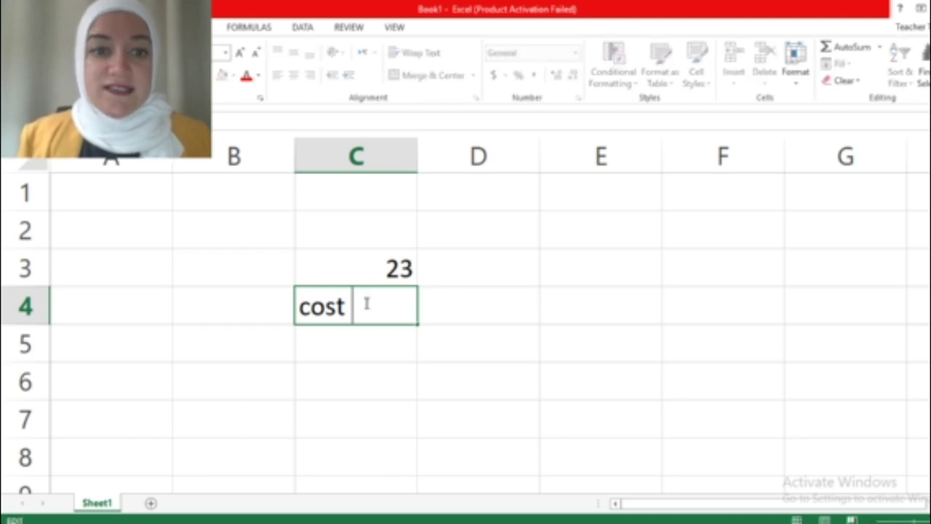
pyautogui.moveTo(354, 304); pyautogui.dragTo(291, 305)
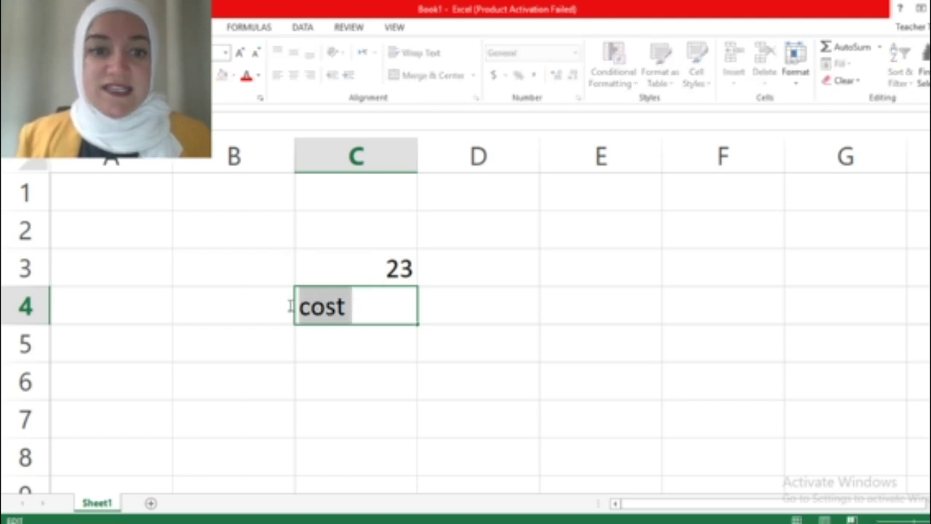
pyautogui.click(412, 263)
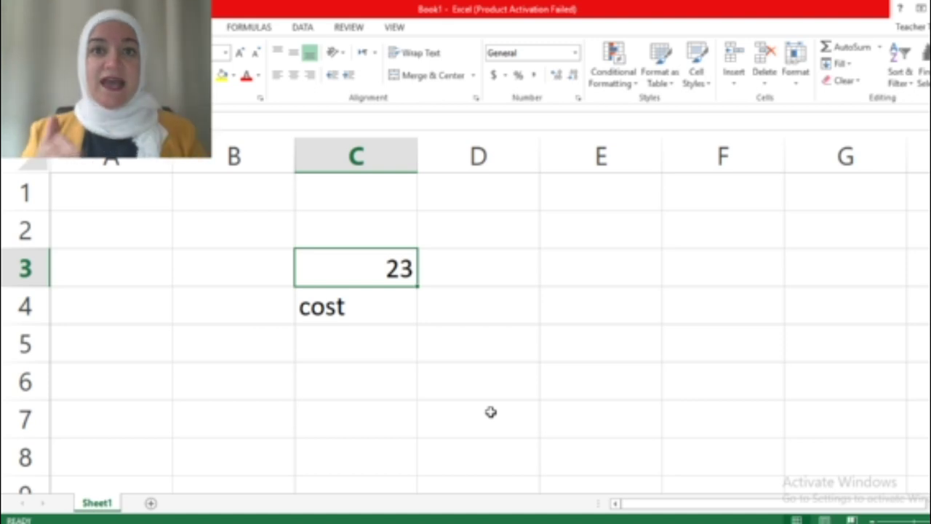
pyautogui.click(359, 312)
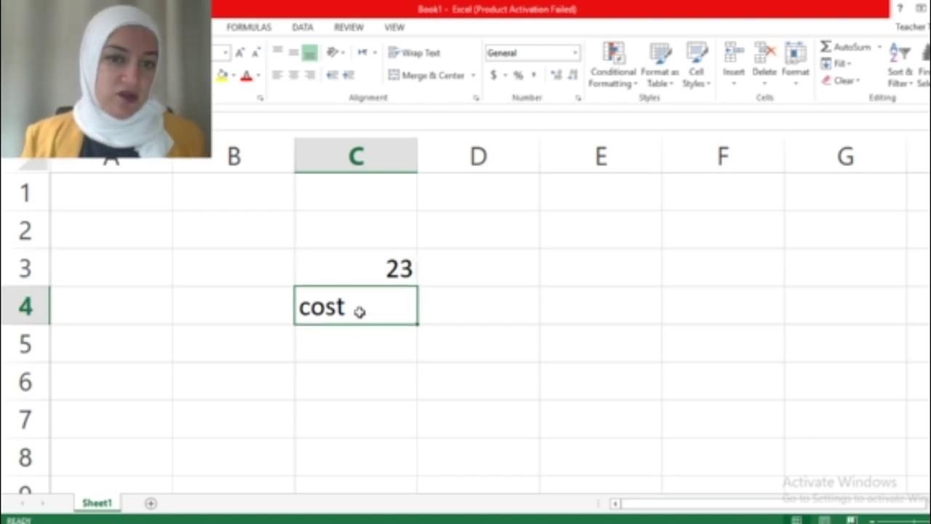
pyautogui.click(365, 270)
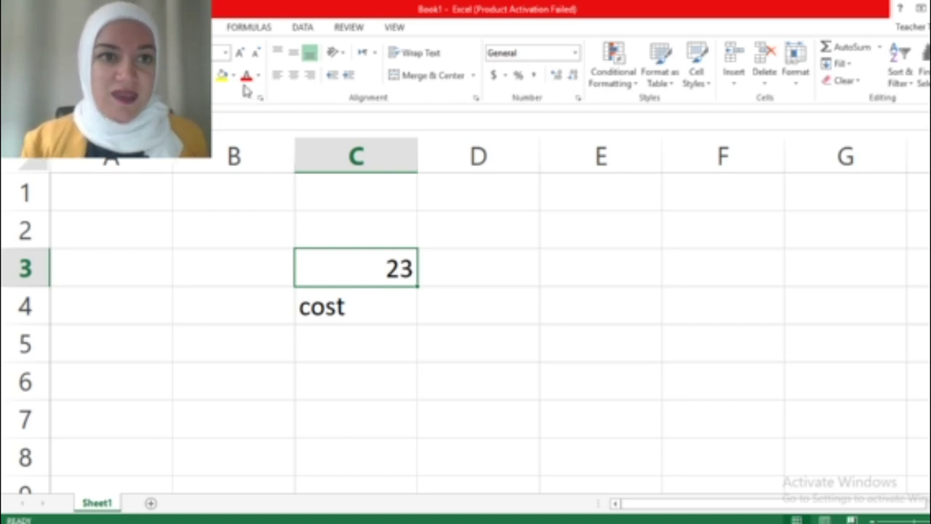
# Make the word 'cost' in cell C4 bold with Ctrl+B.
pyautogui.click(344, 306)
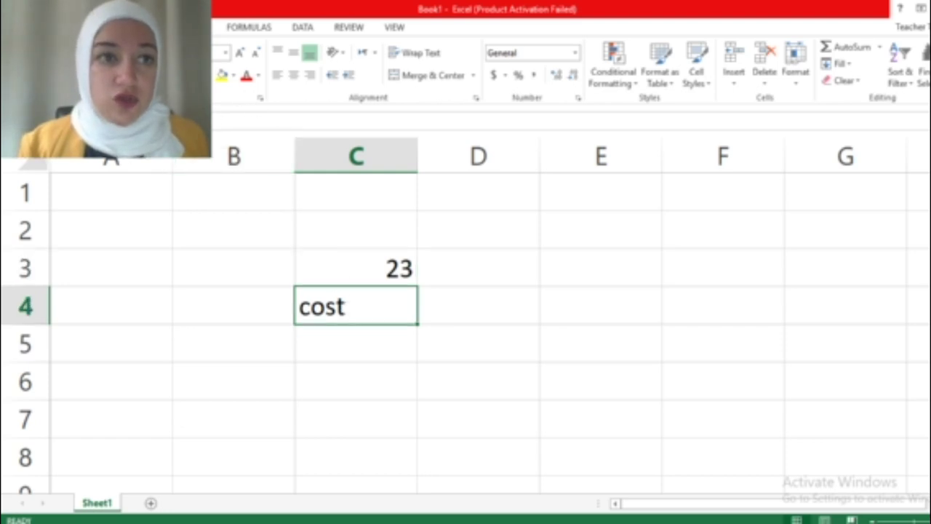
pyautogui.hotkey('ctrl', 'b')
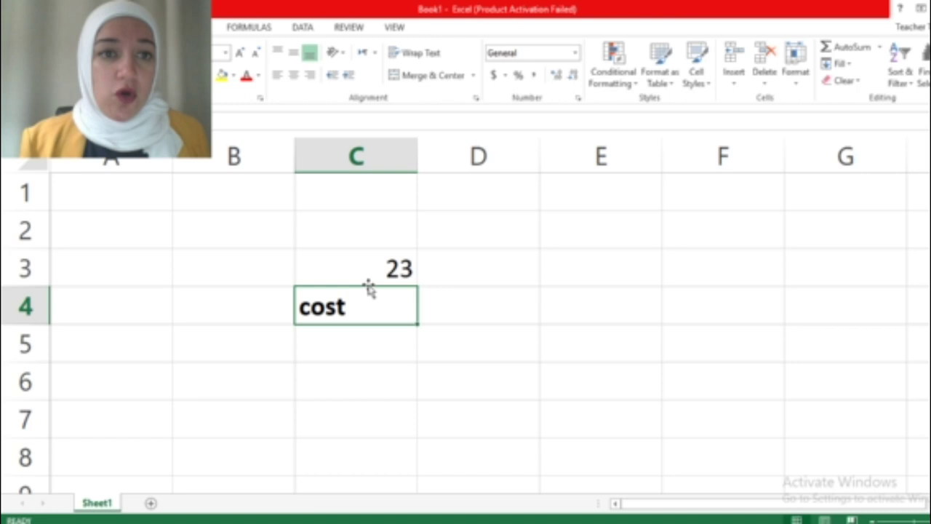
pyautogui.click(274, 224)
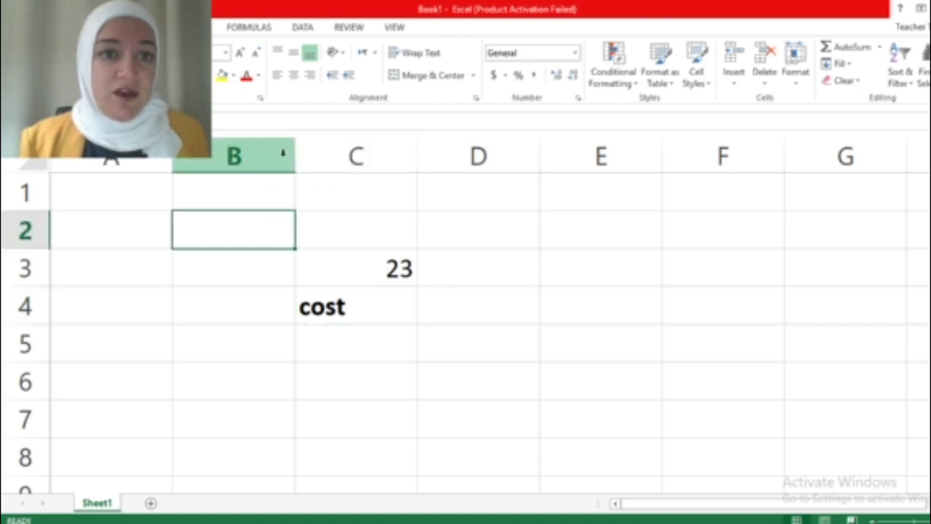
# Extend cell C4 to read 'cost and things u need to do', correcting typos.
pyautogui.click(363, 302)
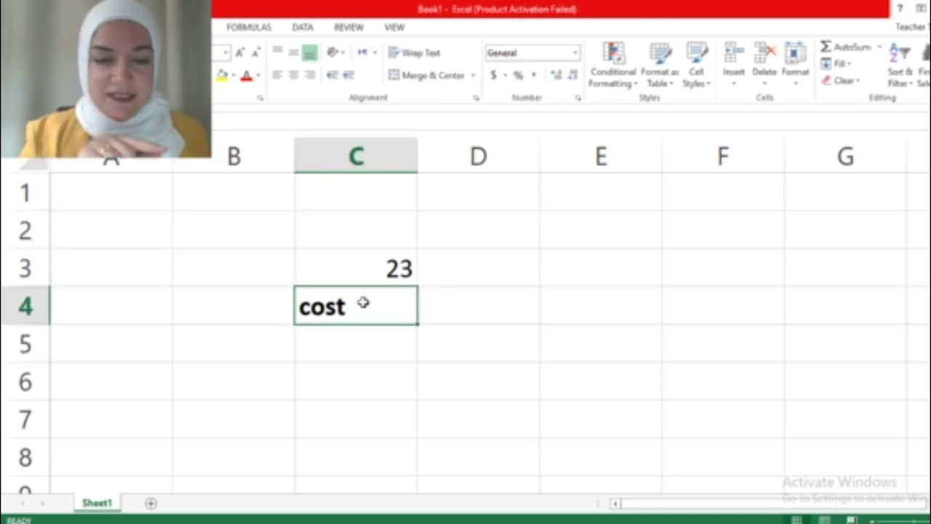
pyautogui.doubleClick(363, 303)
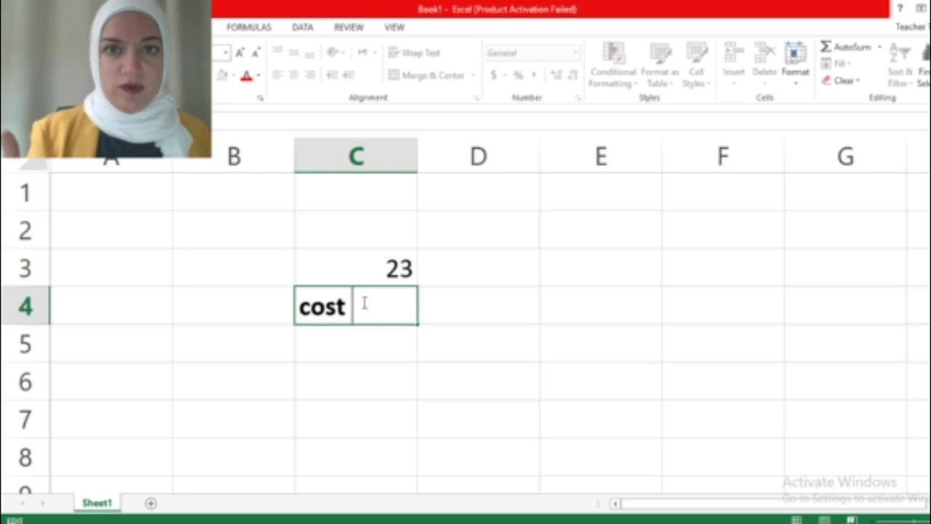
pyautogui.write('a')
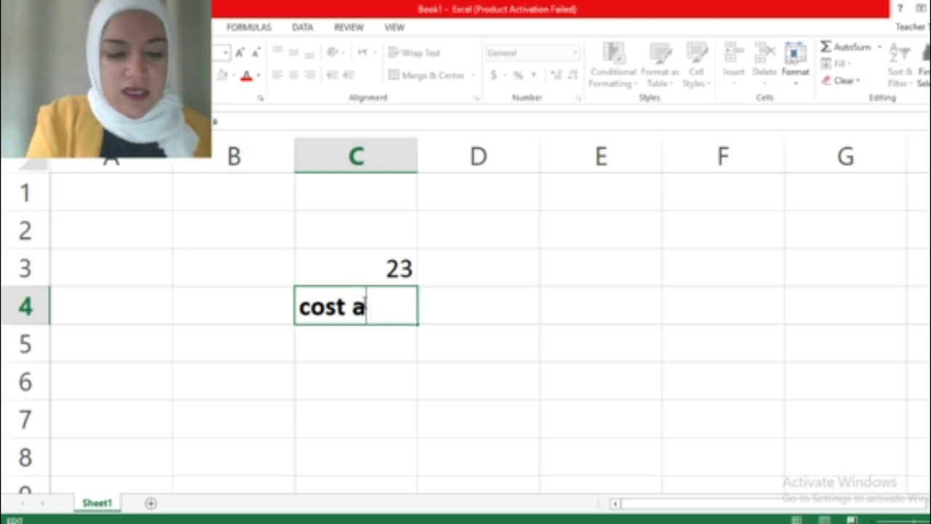
pyautogui.write('nd tho')
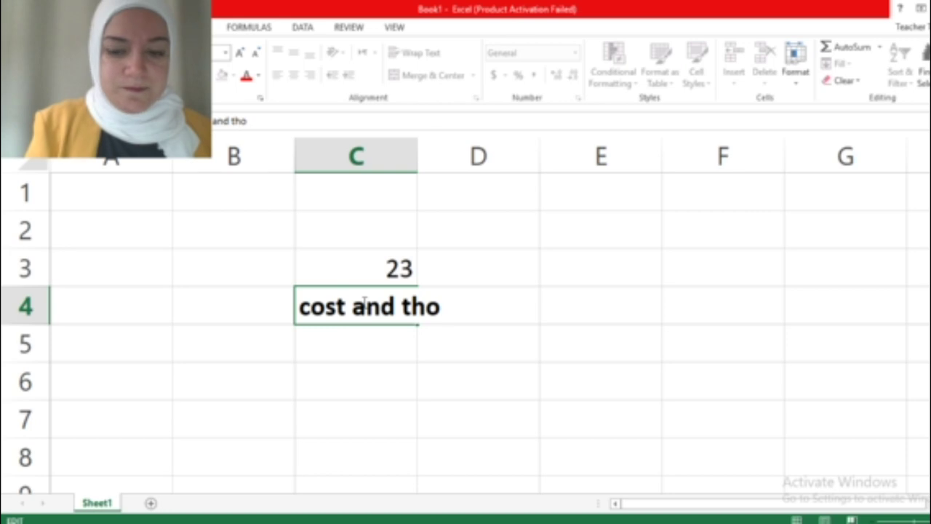
pyautogui.press('BackSpace')
pyautogui.write('in')
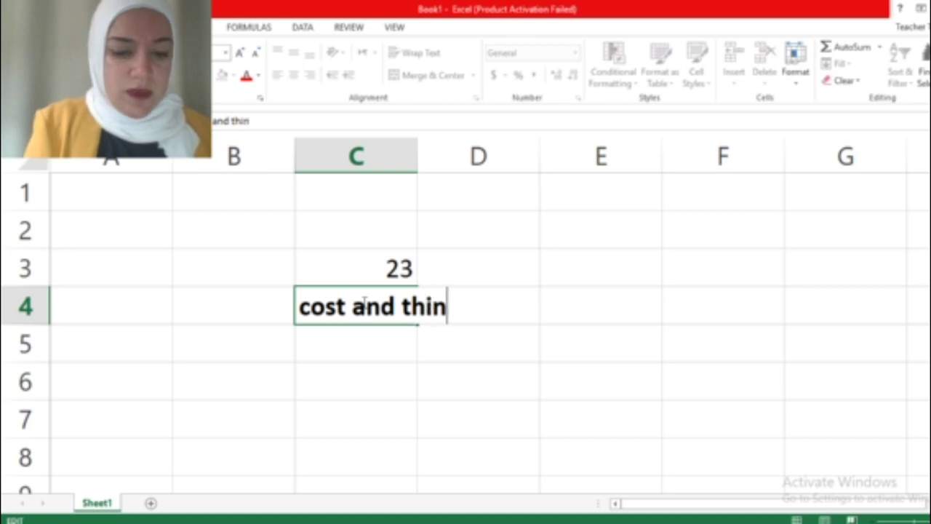
pyautogui.write('gs u nees')
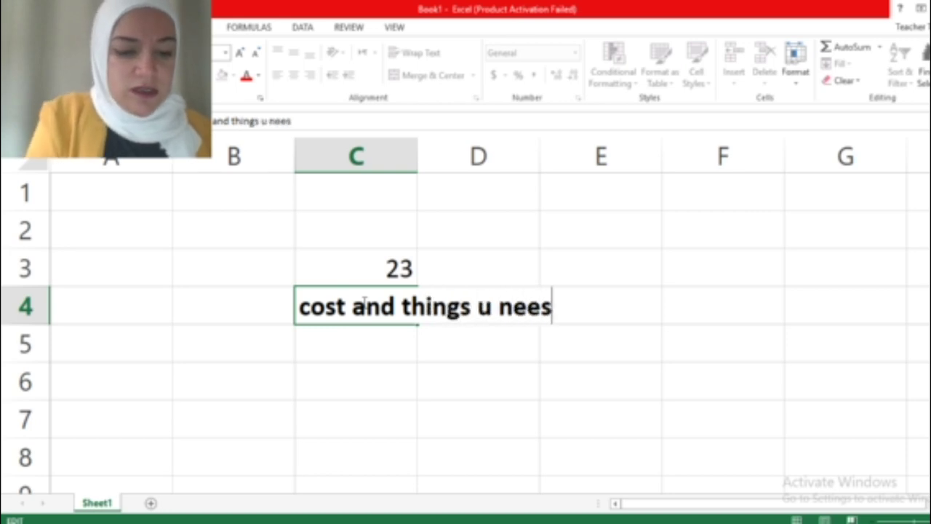
pyautogui.press('BackSpace')
pyautogui.write('d')
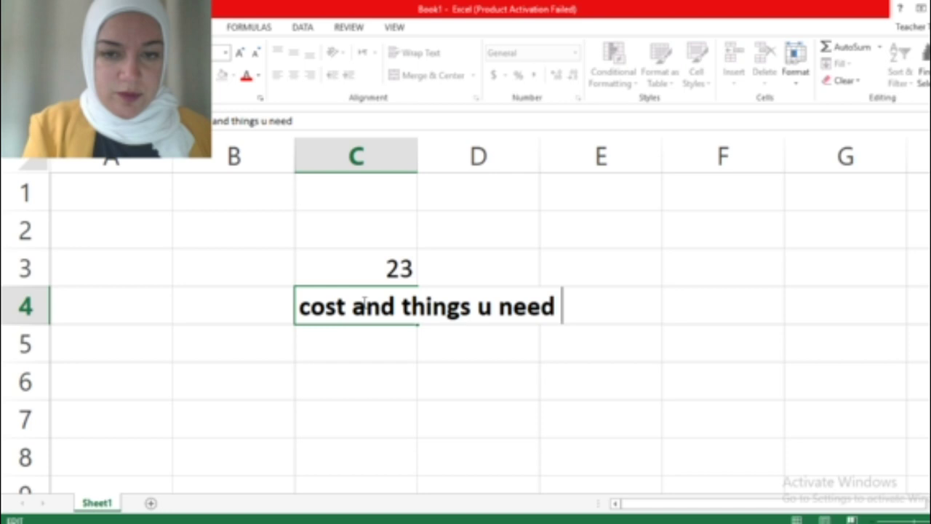
pyautogui.write(' to do')
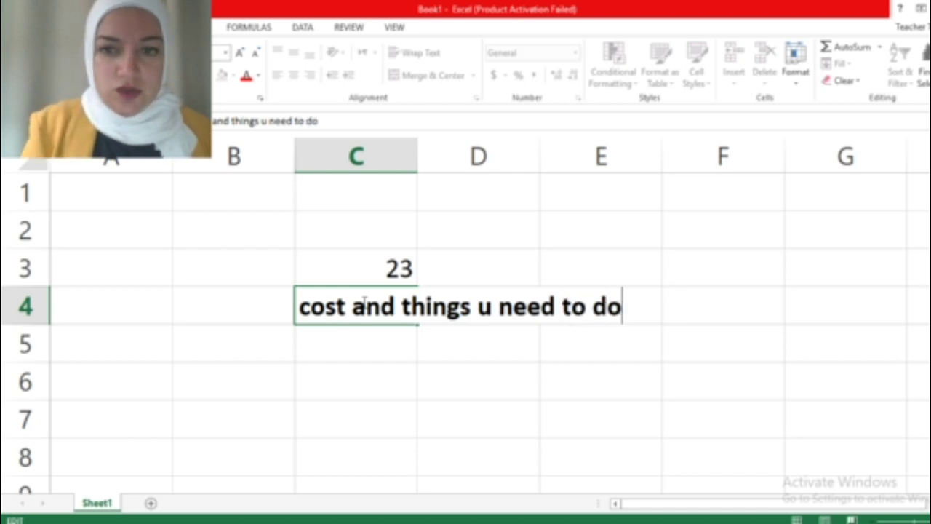
pyautogui.click(385, 339)
pyautogui.click(380, 312)
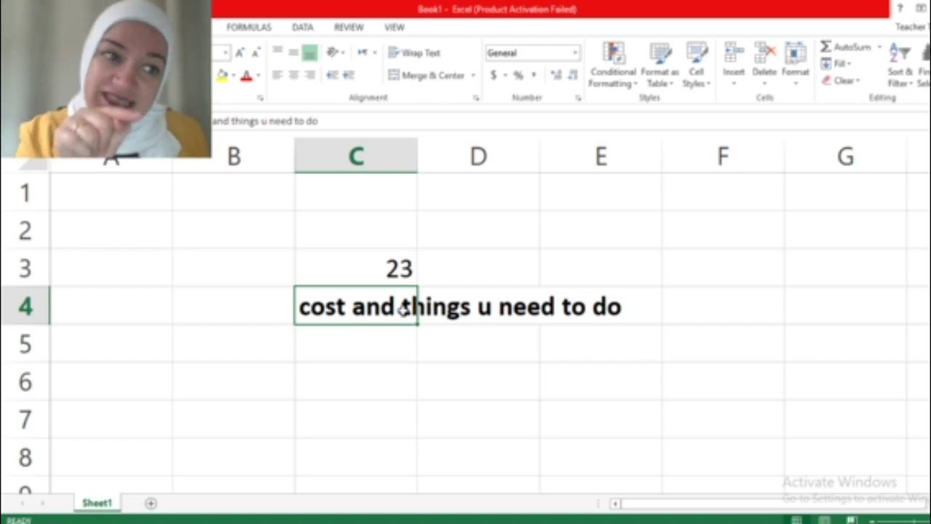
pyautogui.doubleClick(507, 308)
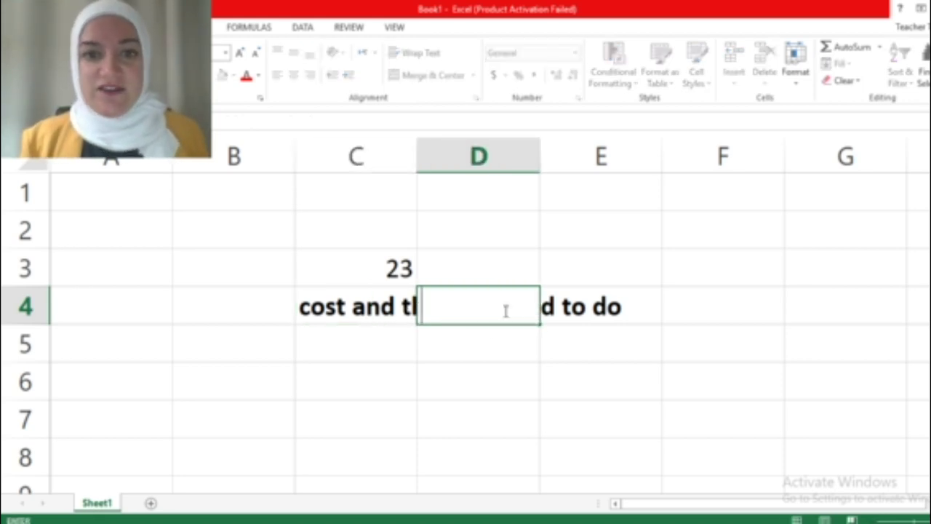
# Enter 'kjkhg' in D4, then widen column C to show more of the C4 note.
pyautogui.write('kjkhg')
pyautogui.press('Return')
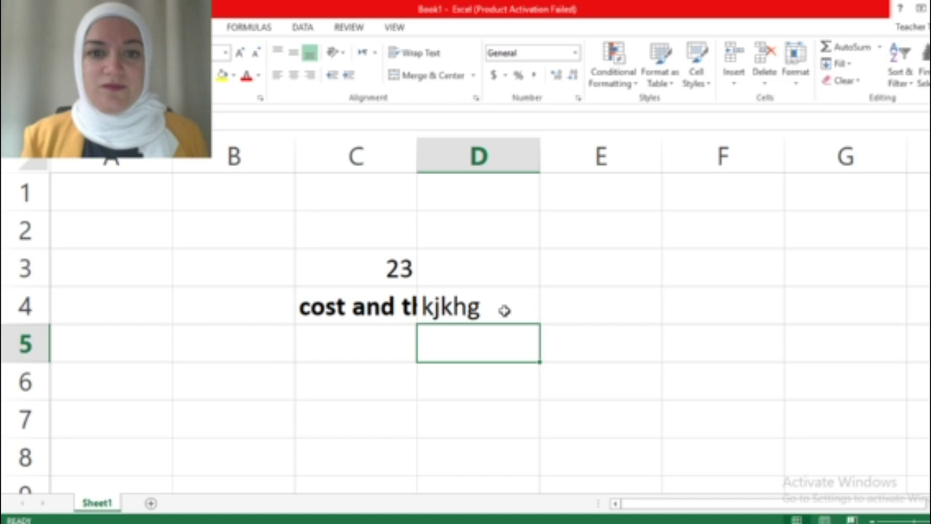
pyautogui.click(384, 307)
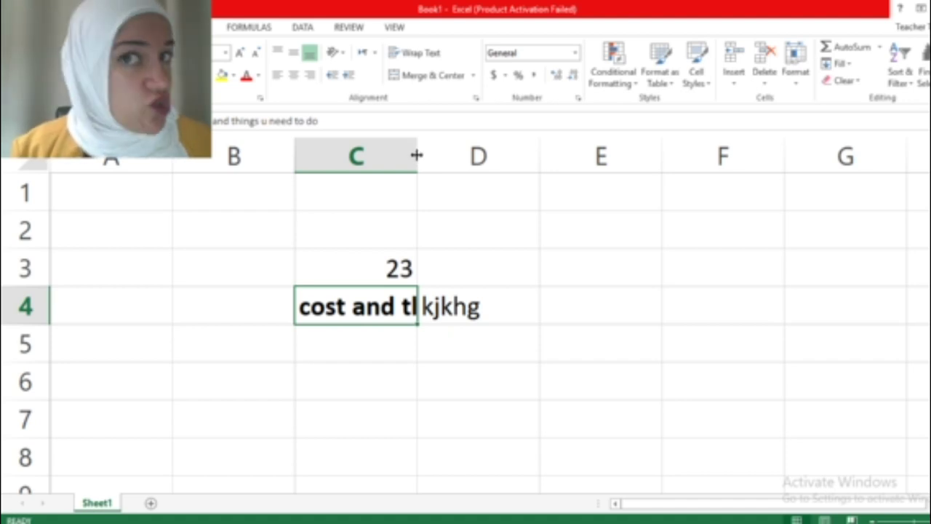
pyautogui.moveTo(417, 155); pyautogui.dragTo(553, 156)
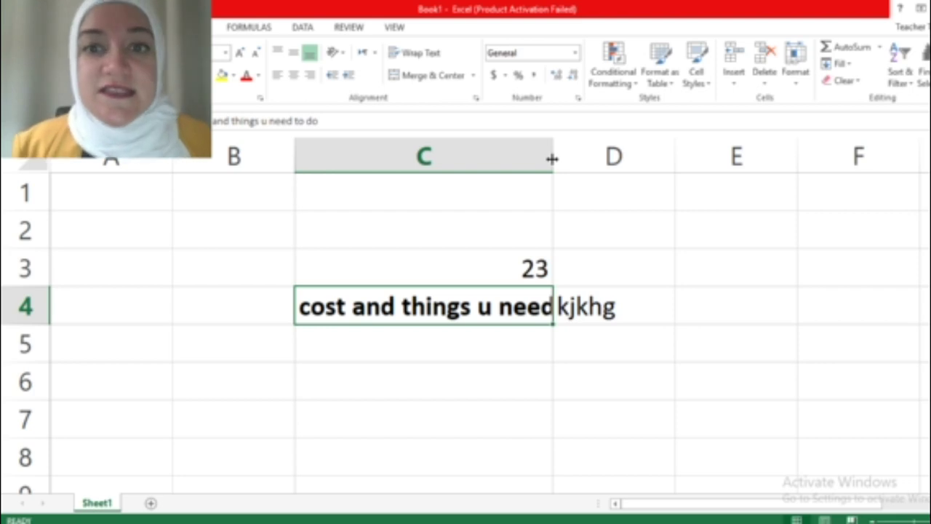
pyautogui.moveTo(552, 158); pyautogui.dragTo(642, 156)
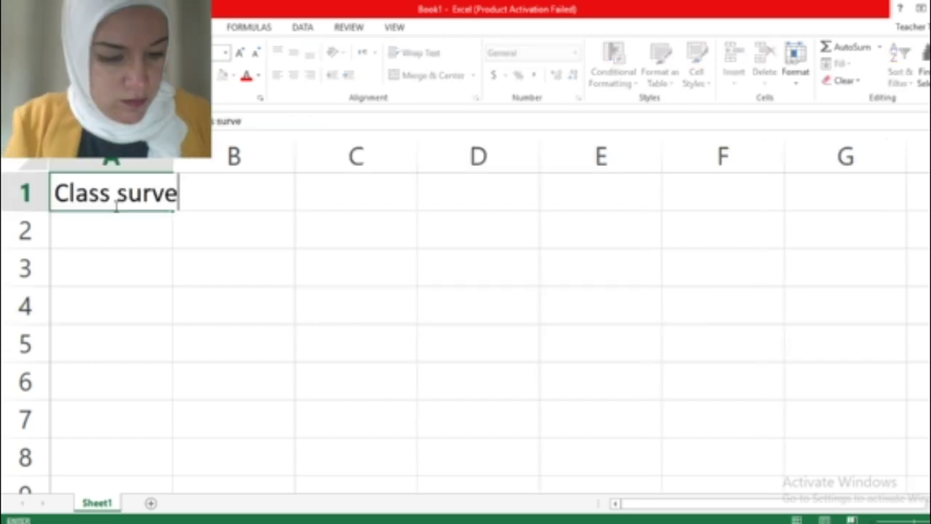
# Finish the 'Class survey' title in A1 and enter 'What do you want to be when you grow up?' in A3.
pyautogui.write('y')
pyautogui.press('Return')
pyautogui.click(86, 280)
pyautogui.write('what')
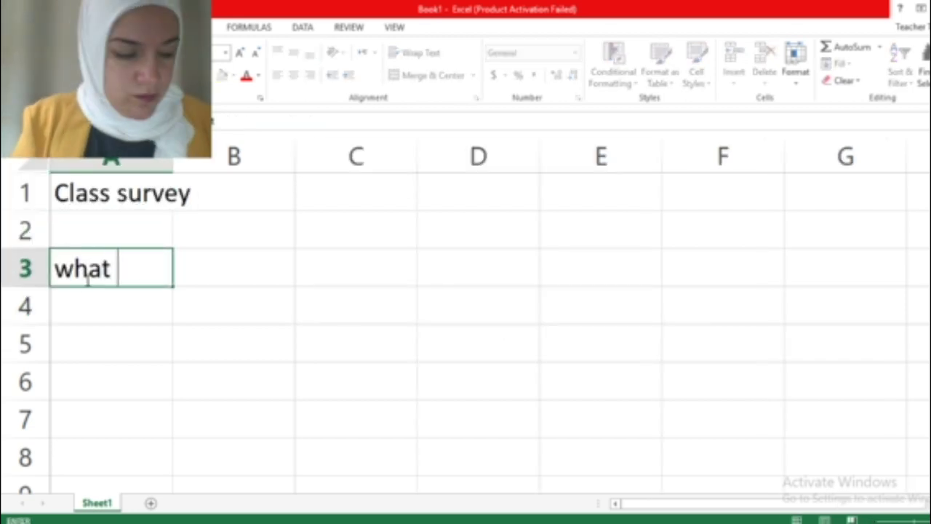
pyautogui.press('BackSpace')
pyautogui.press('BackSpace')
pyautogui.press('BackSpace')
pyautogui.press('BackSpace')
pyautogui.write('What do you want to be when you grow up?')
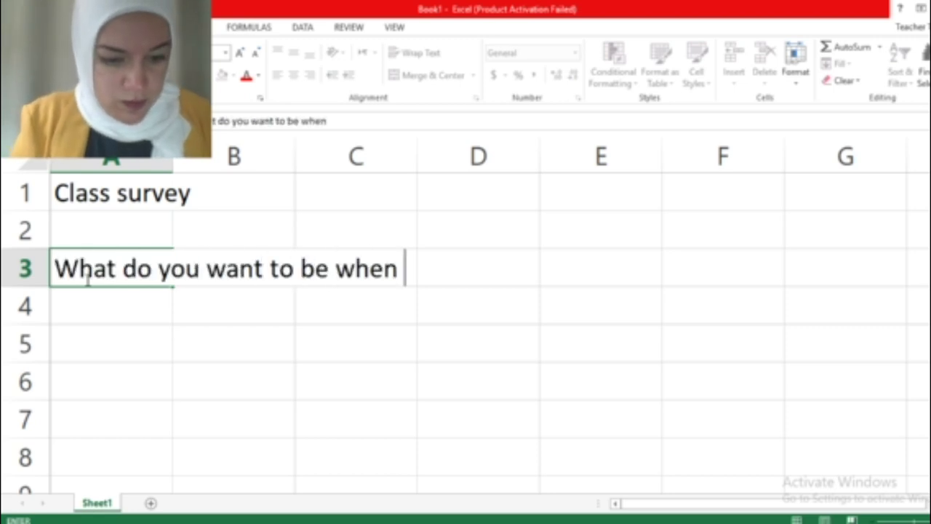
pyautogui.press('Return')
# List Doctor, Computer programmer, Business Person, Home-maker and parent, Singer or actor, Teacher in A5:A10.
pyautogui.click(75, 341)
pyautogui.write('Doctor')
pyautogui.press('Return')
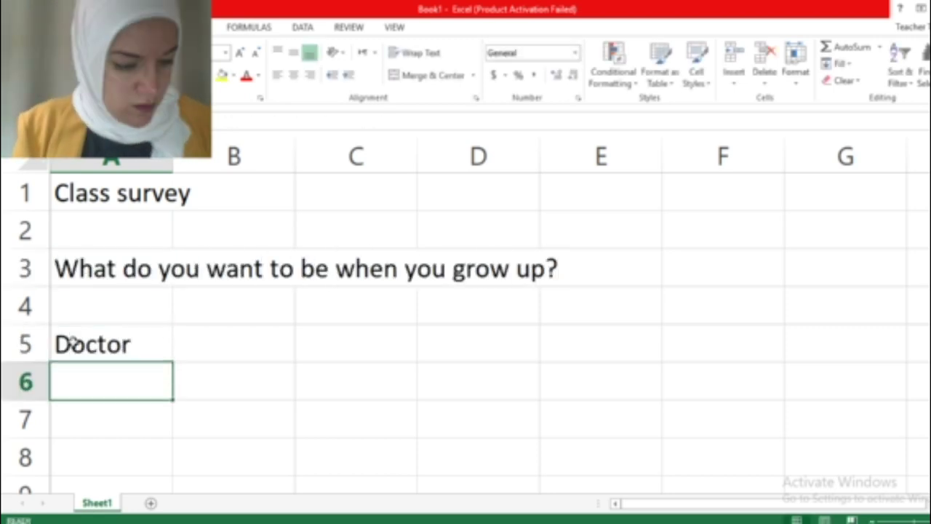
pyautogui.write('Computer programmer')
pyautogui.press('Return')
pyautogui.write('\\business')
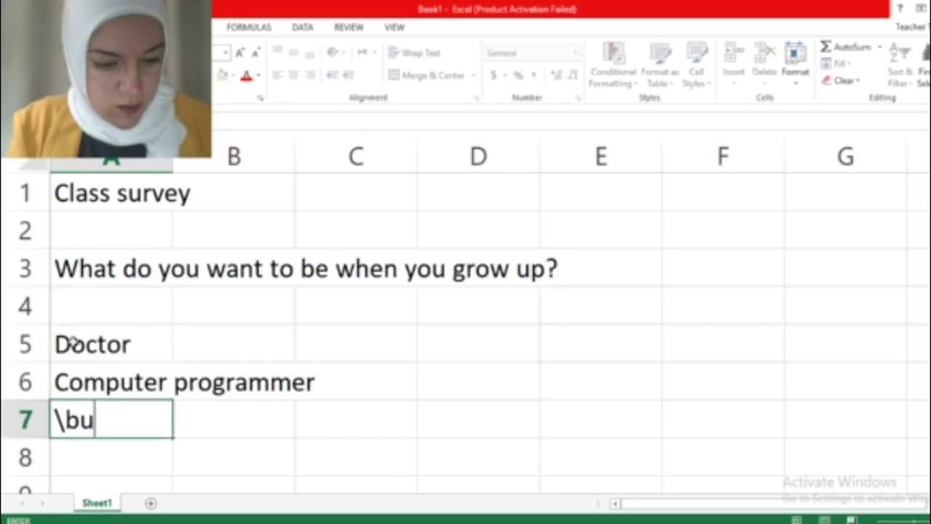
pyautogui.press('BackSpace')
pyautogui.press('BackSpace')
pyautogui.press('BackSpace')
pyautogui.press('BackSpace')
pyautogui.press('BackSpace')
pyautogui.press('BackSpace')
pyautogui.press('BackSpace')
pyautogui.press('BackSpace')
pyautogui.press('BackSpace')
pyautogui.write('Business Person')
pyautogui.press('Return')
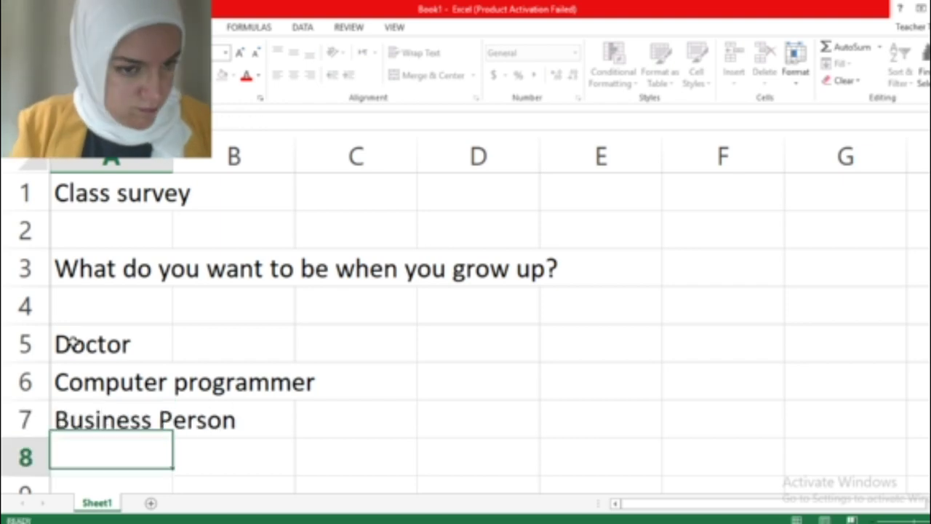
pyautogui.write('Home-maker and and parent')
pyautogui.press('Return')
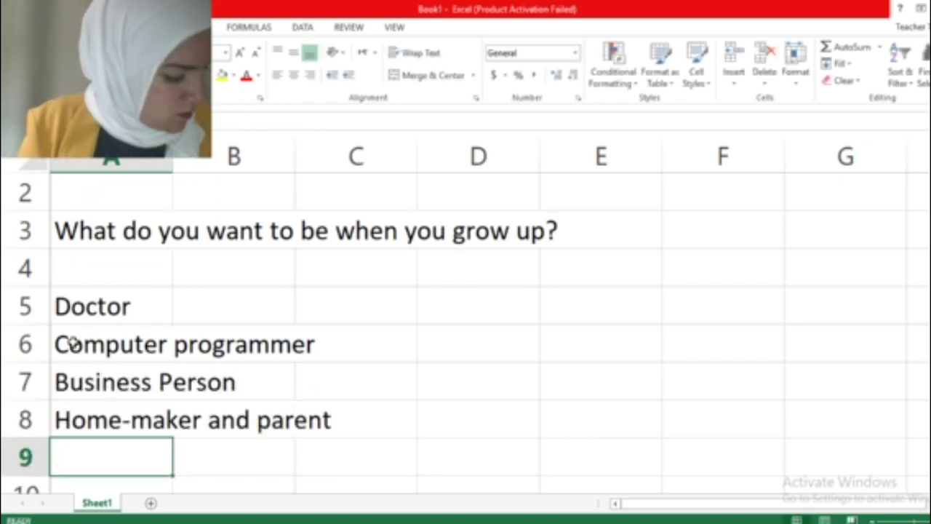
pyautogui.write('or actor')
pyautogui.press('Return')
pyautogui.write('Teacher')
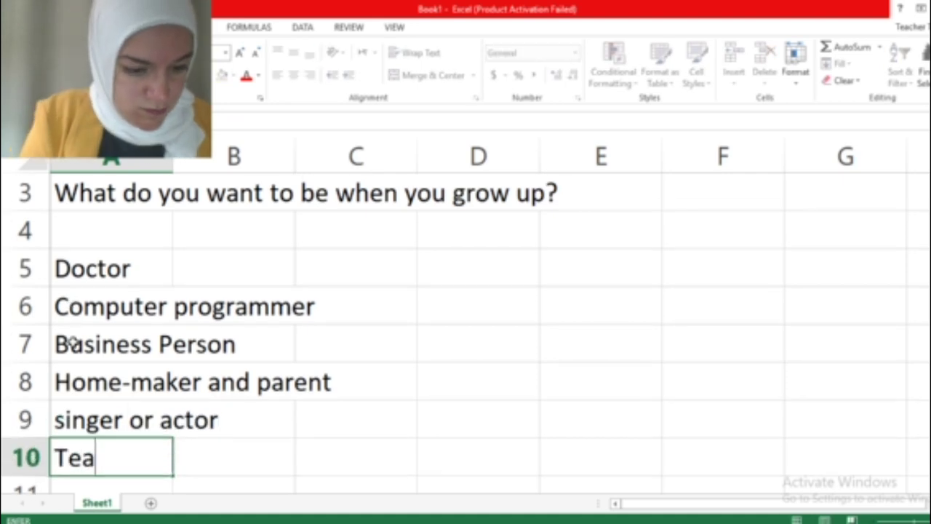
pyautogui.press('Up')
pyautogui.scroll(1, 65, 423)
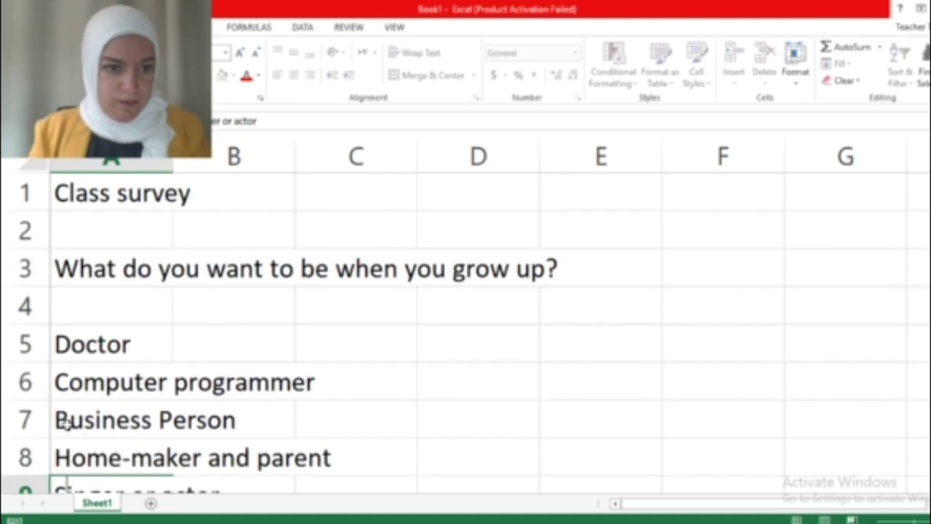
# Bold and enlarge the 'Class survey' title in A1, and bold the question in A3.
pyautogui.click(155, 267)
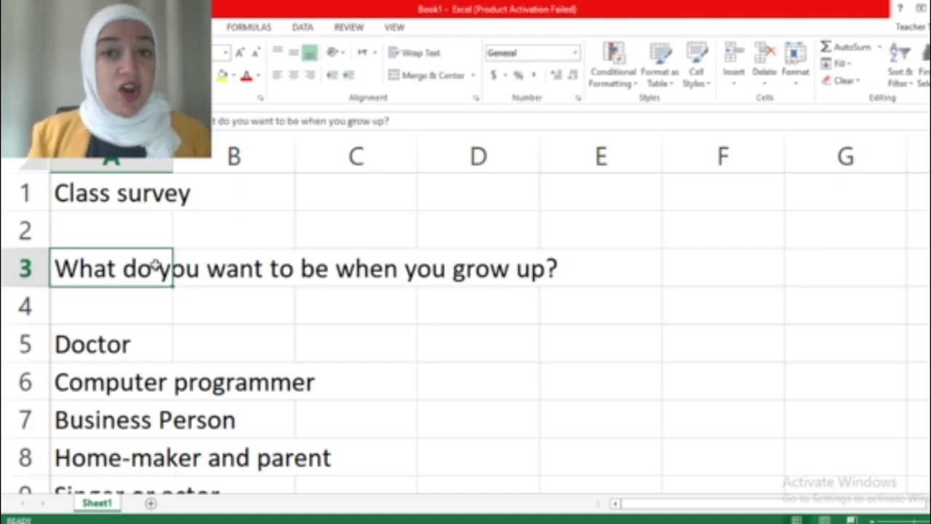
pyautogui.click(128, 201)
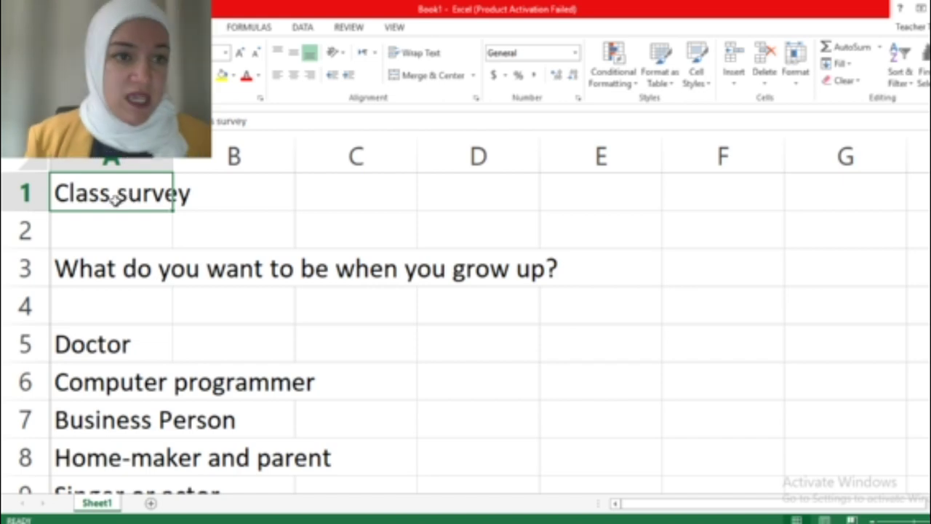
pyautogui.hotkey('ctrl', 'b')
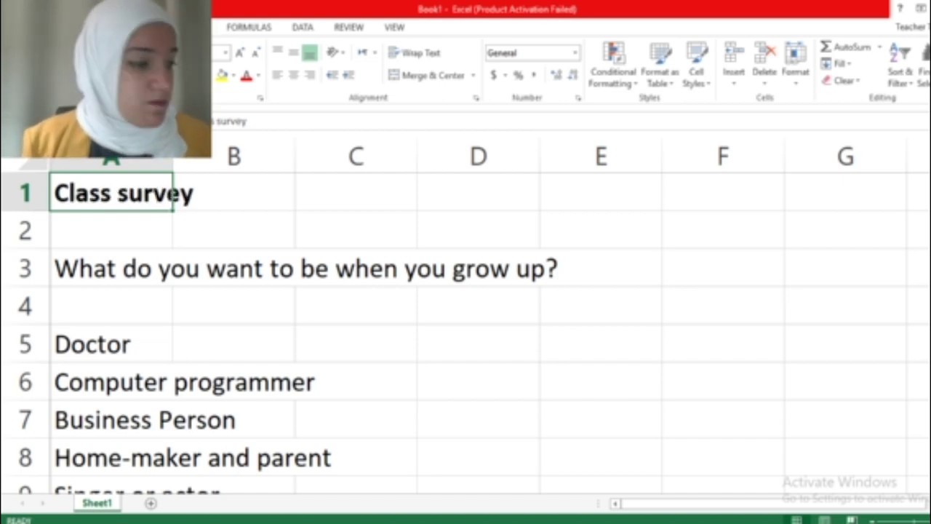
pyautogui.click(225, 52)
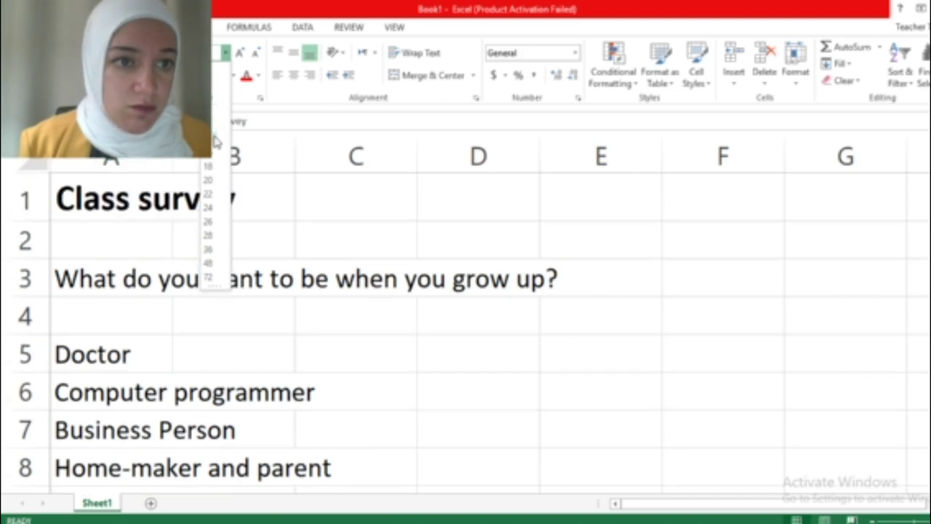
pyautogui.click(215, 140)
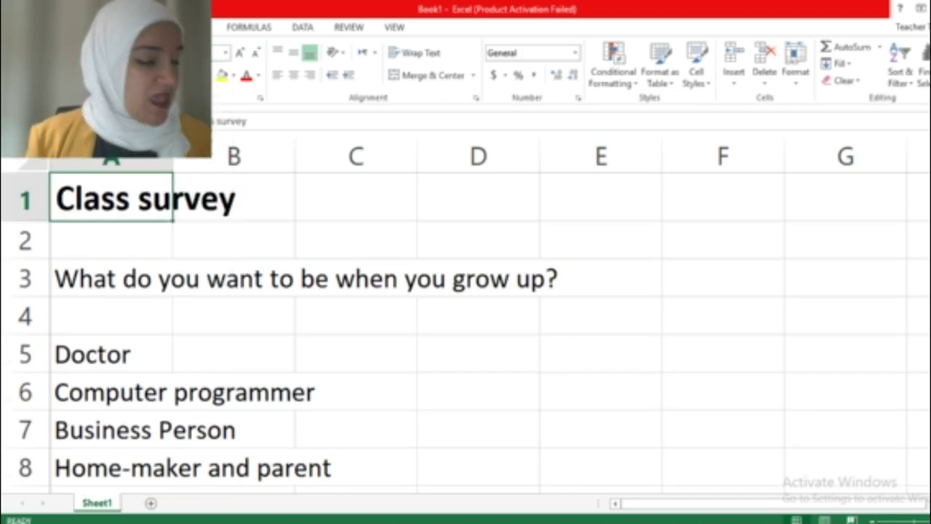
pyautogui.click(80, 280)
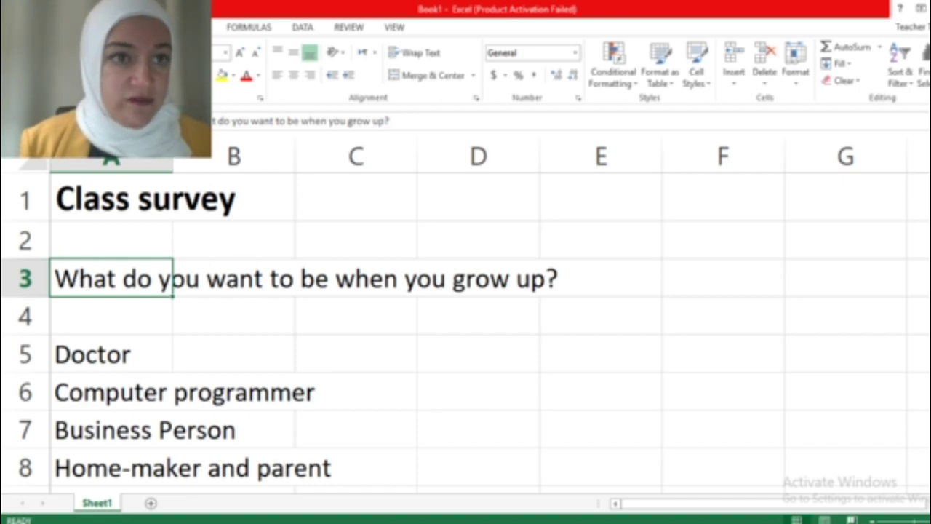
pyautogui.hotkey('ctrl', 'b')
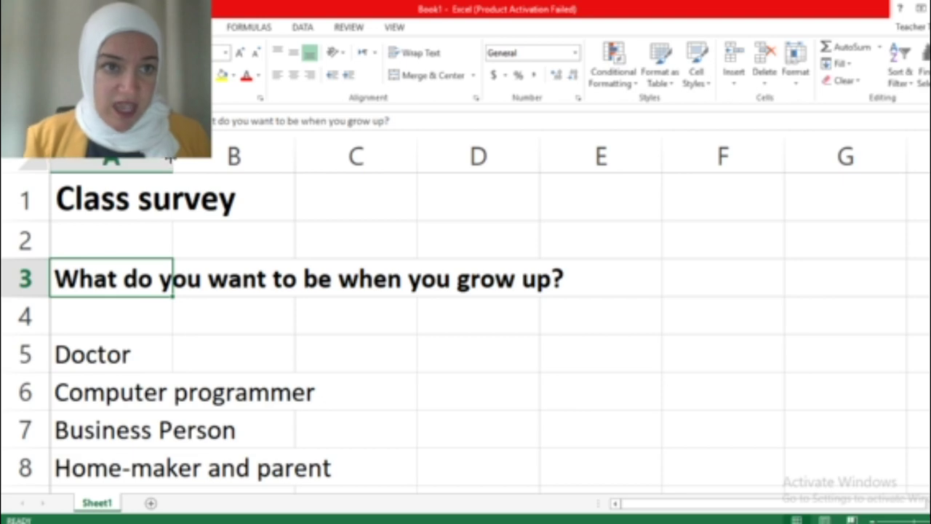
# Widen column A and enter the counts 4, 2, 7, 3, 6, 5 in B5:B10.
pyautogui.moveTo(171, 157); pyautogui.dragTo(344, 172)
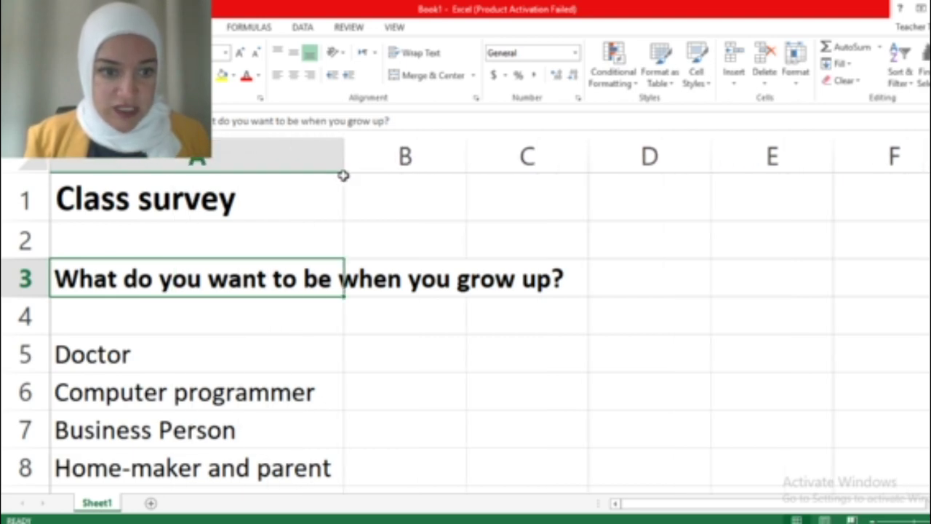
pyautogui.click(305, 469)
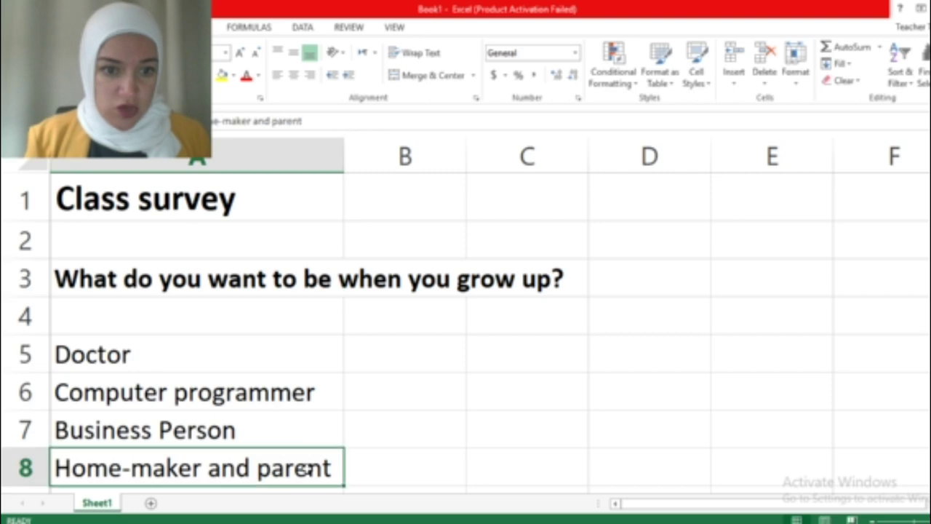
pyautogui.click(394, 356)
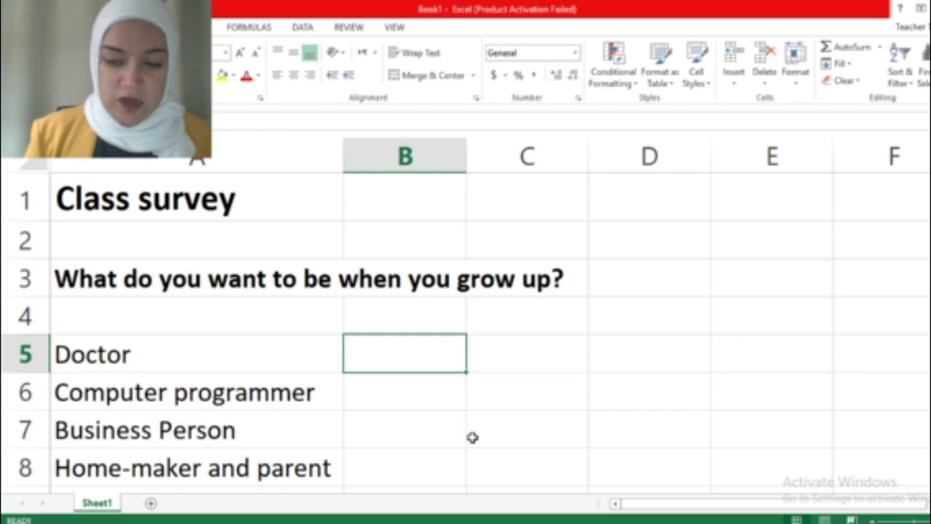
pyautogui.write('4')
pyautogui.press('Return')
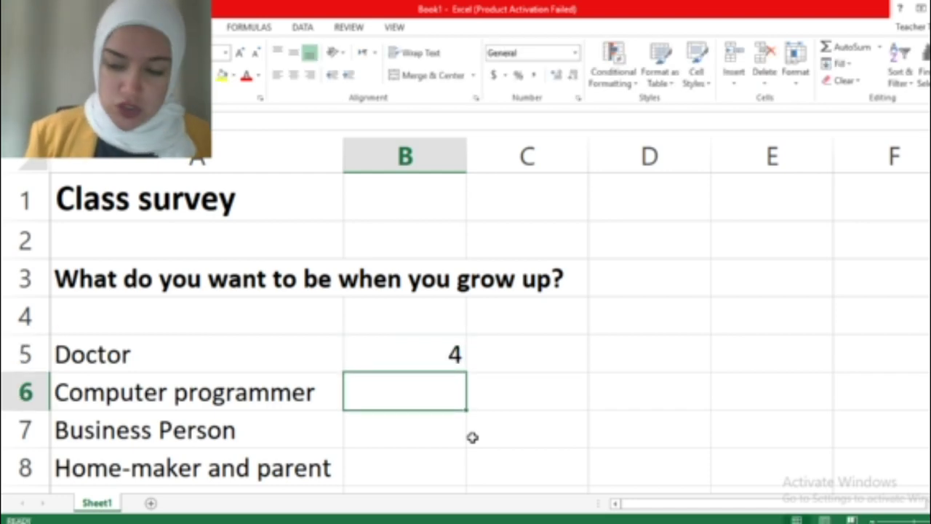
pyautogui.write('2')
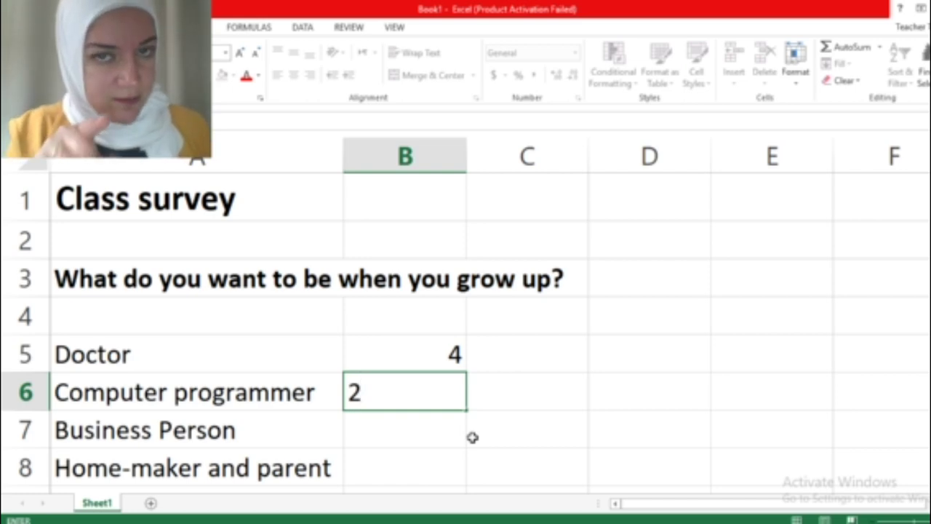
pyautogui.press('Return')
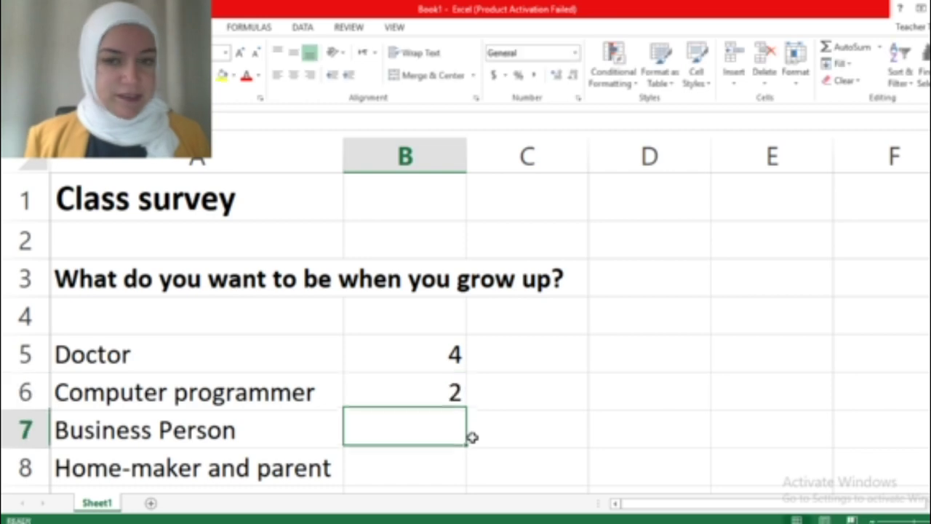
pyautogui.write('7')
pyautogui.press('Return')
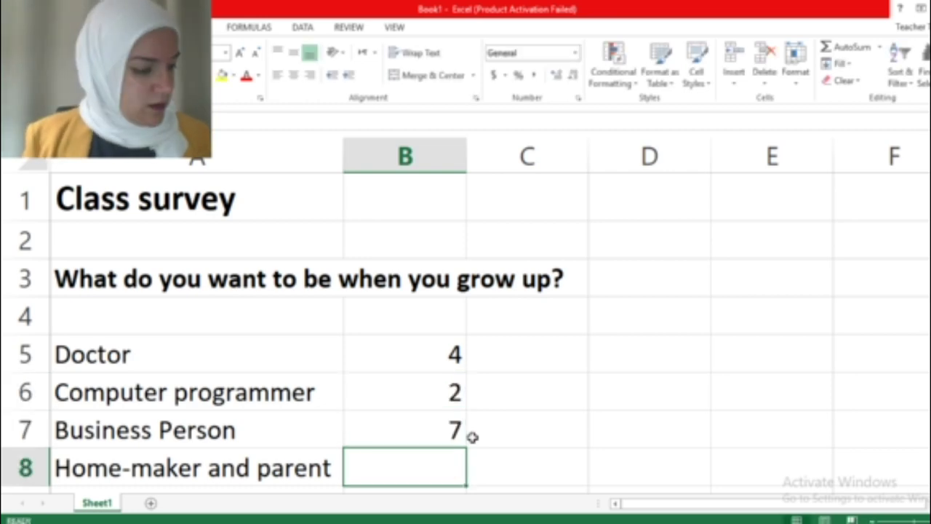
pyautogui.write('3')
pyautogui.press('Return')
pyautogui.write('6')
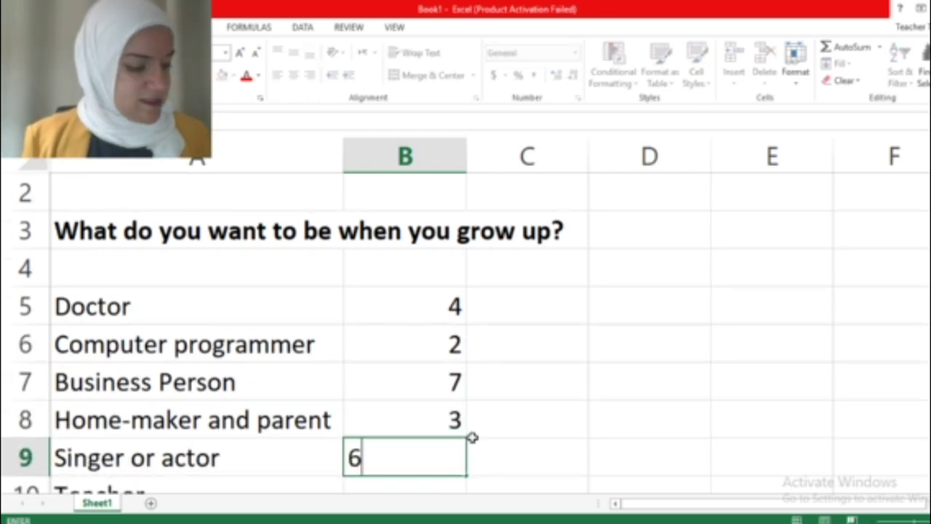
pyautogui.press('Return')
pyautogui.write('5')
pyautogui.press('Return')
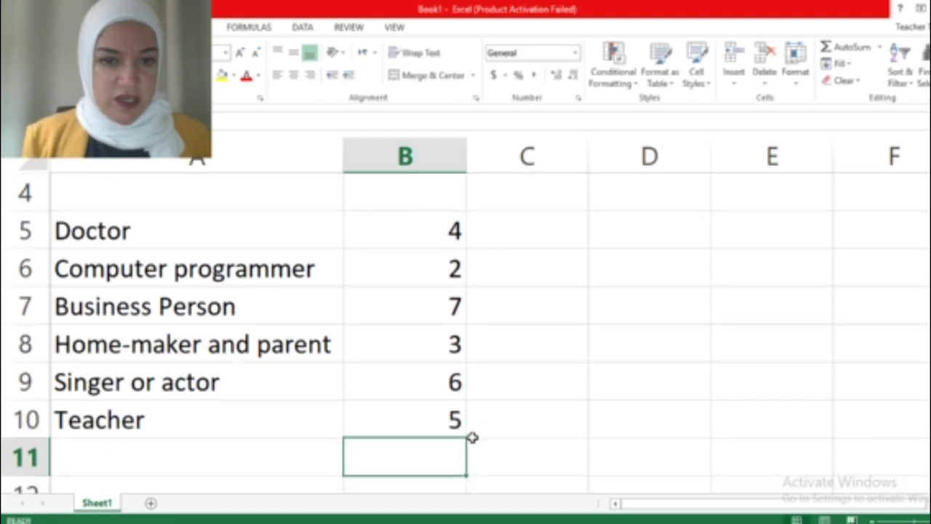
pyautogui.scroll(3, 377, 387)
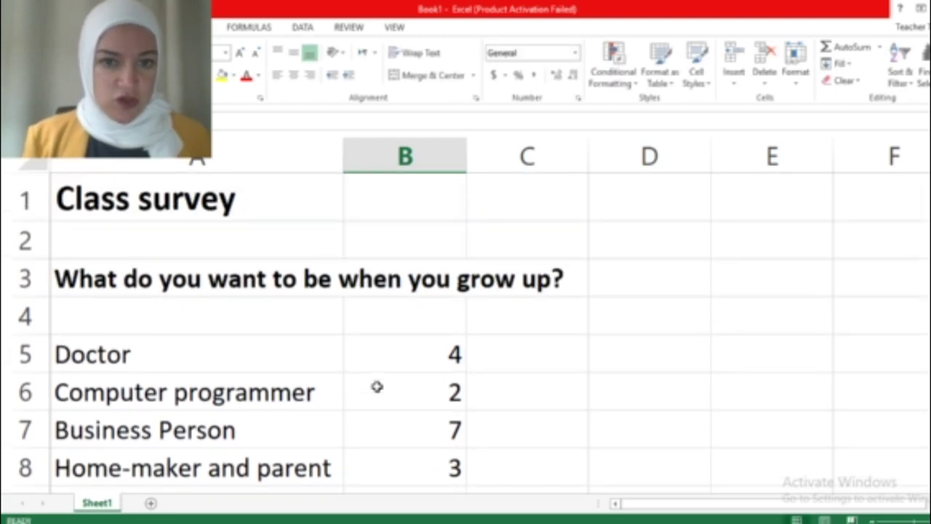
pyautogui.scroll(-1, 377, 386)
pyautogui.scroll(1, 377, 386)
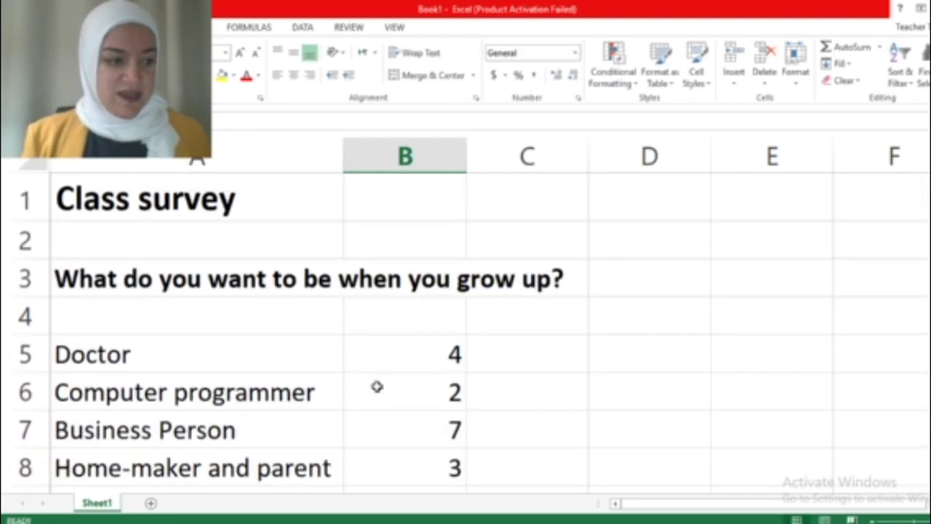